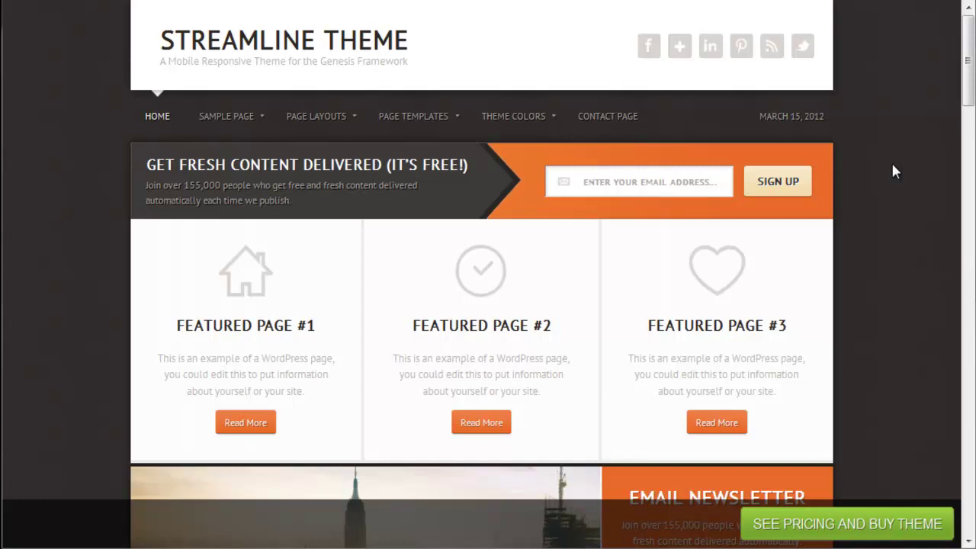
Step: Preview the Featured Page #1 page, then go back to the demo home page and scroll down
scroll(897, 171, down, 3)
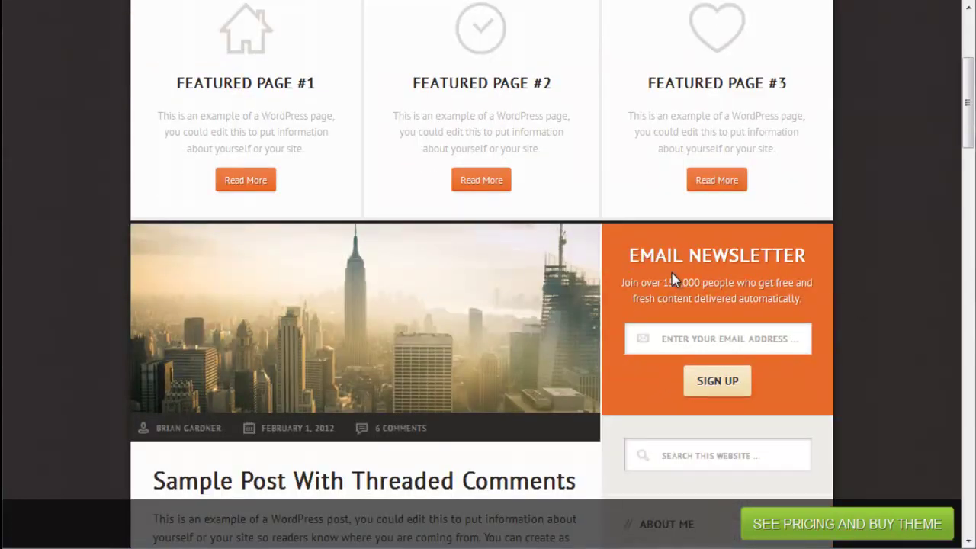
scroll(897, 234, up, 3)
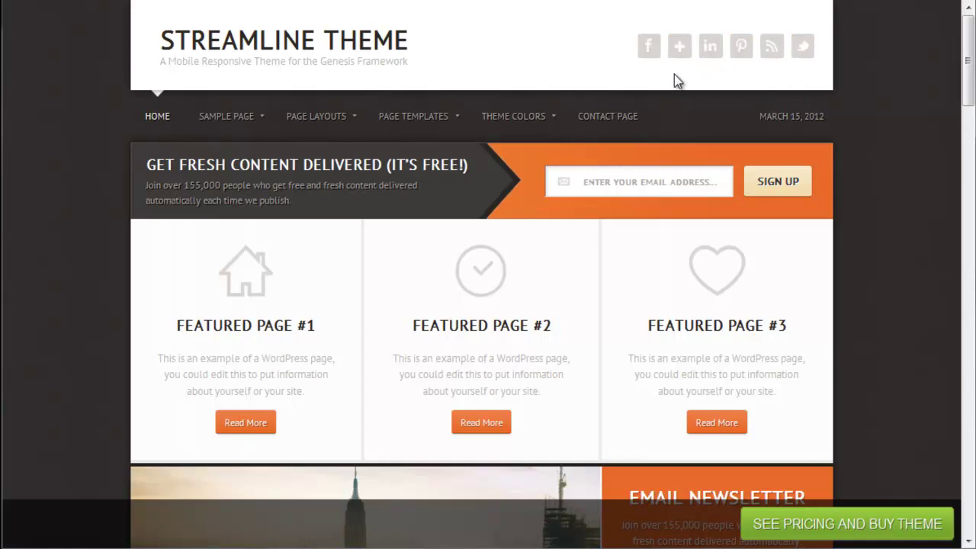
scroll(660, 95, down, 2)
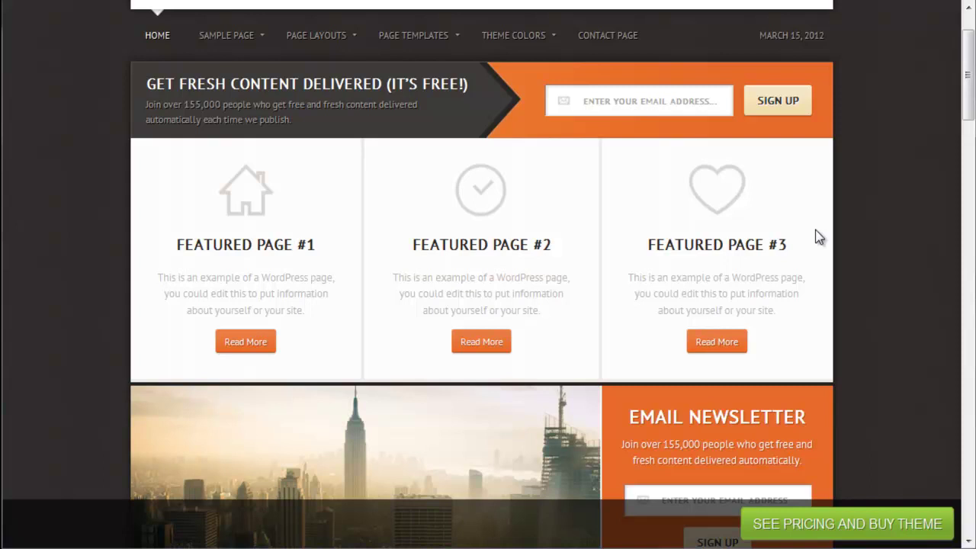
click(243, 203)
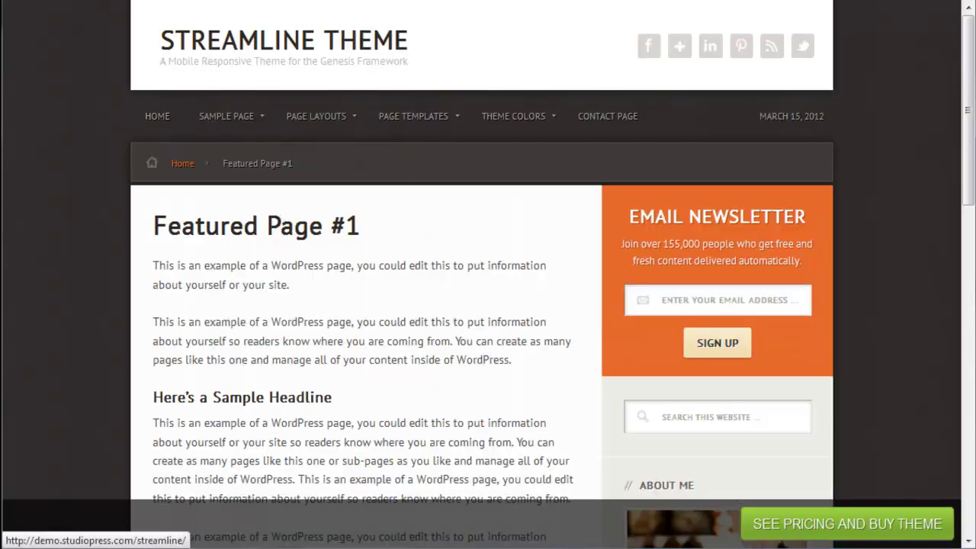
key(alt+Left)
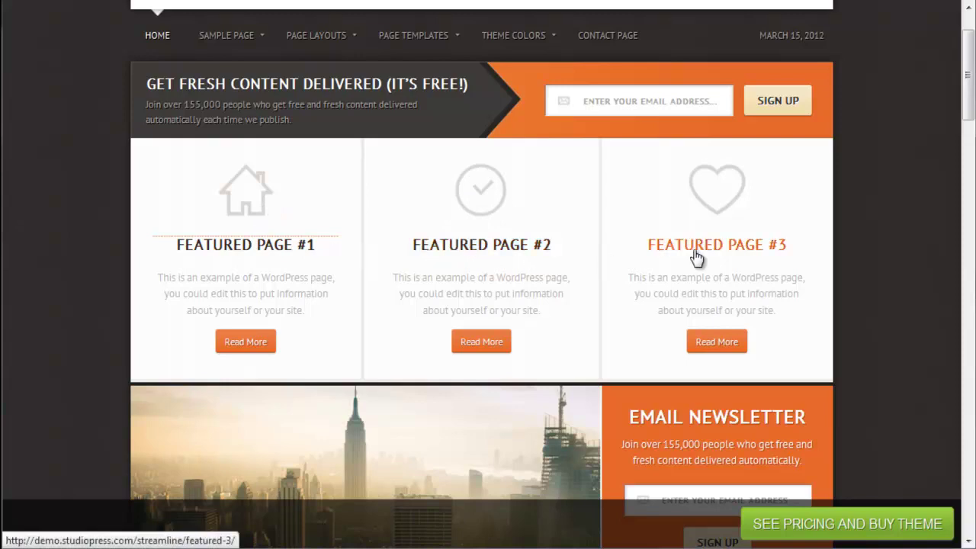
scroll(837, 233, down, 3)
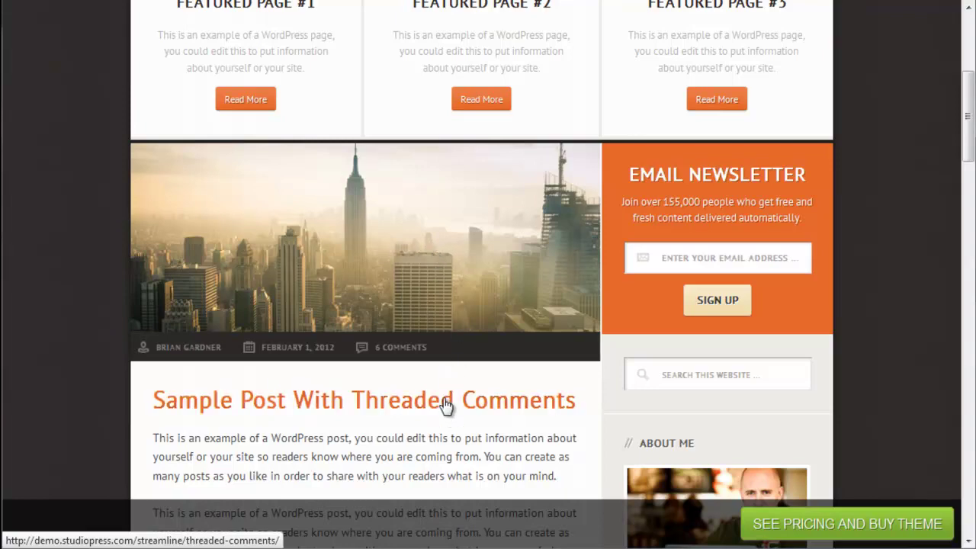
Step: Open 'Sample Post With Threaded Comments' and scroll through the article
click(436, 334)
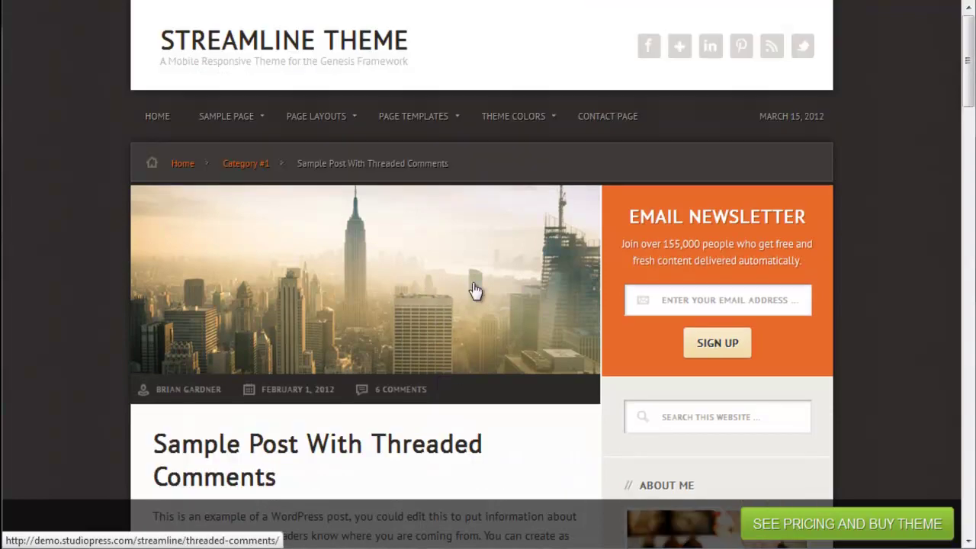
scroll(854, 195, down, 1)
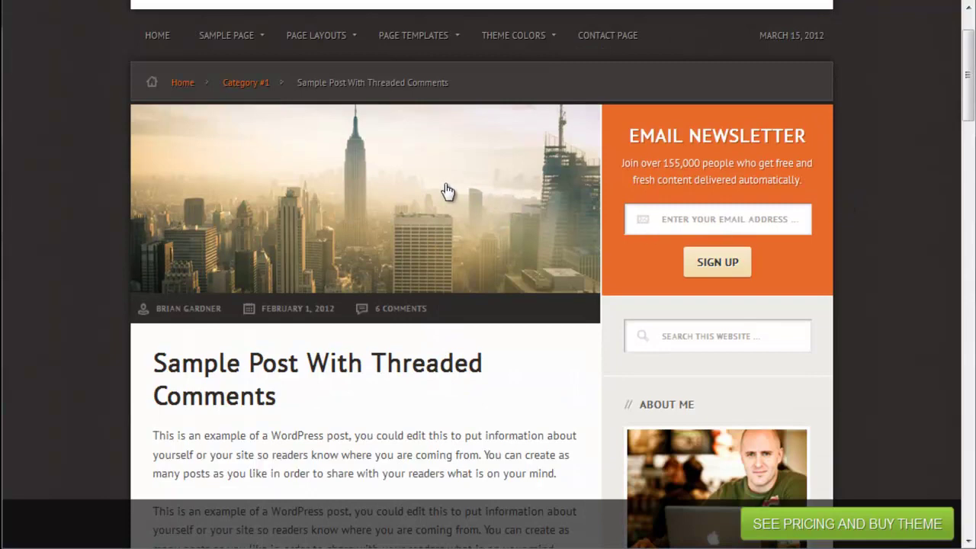
scroll(531, 197, up, 1)
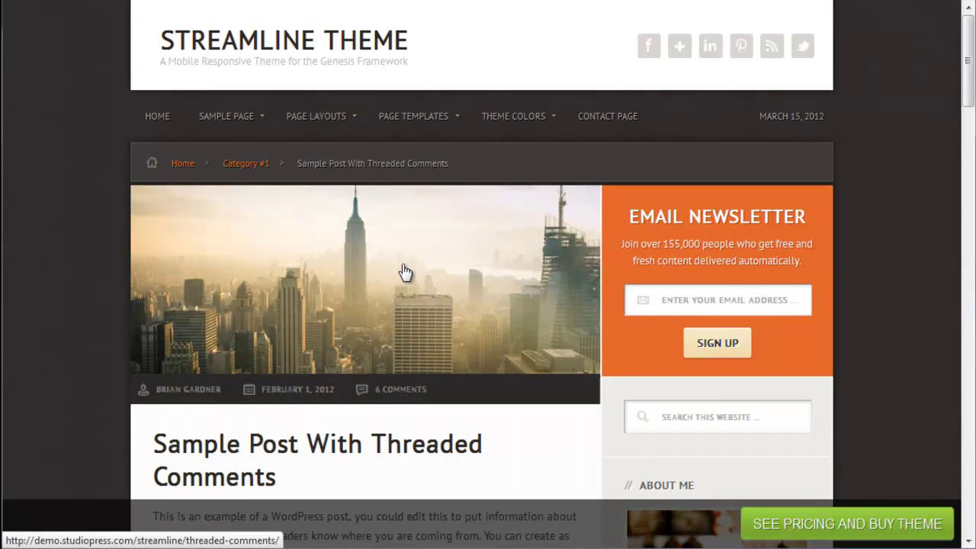
scroll(434, 272, down, 4)
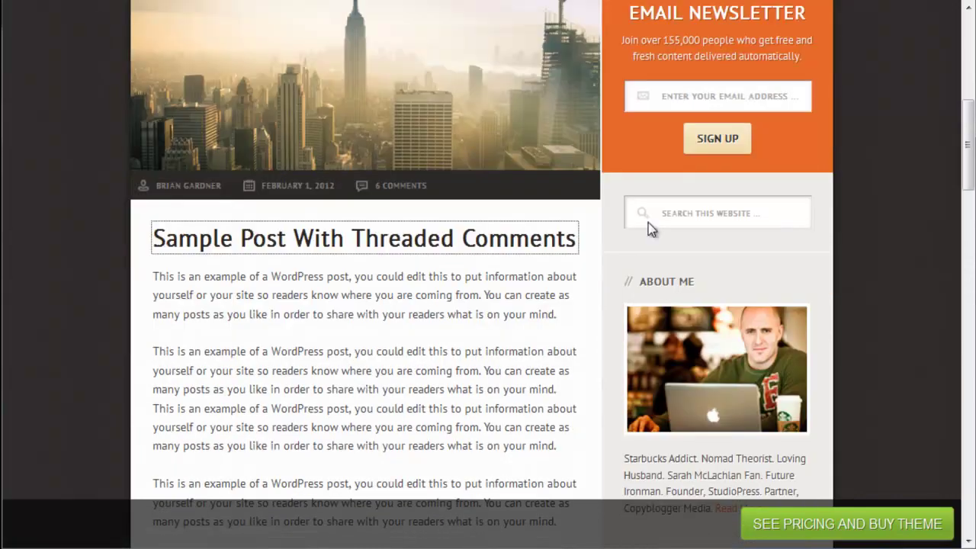
scroll(648, 223, down, 3)
scroll(614, 222, up, 2)
scroll(601, 223, up, 5)
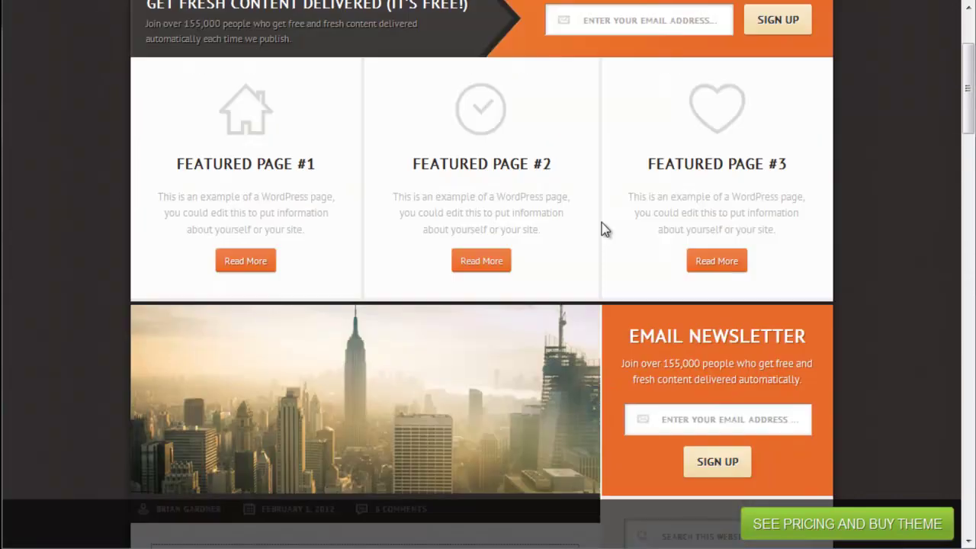
scroll(602, 223, down, 7)
scroll(602, 222, down, 6)
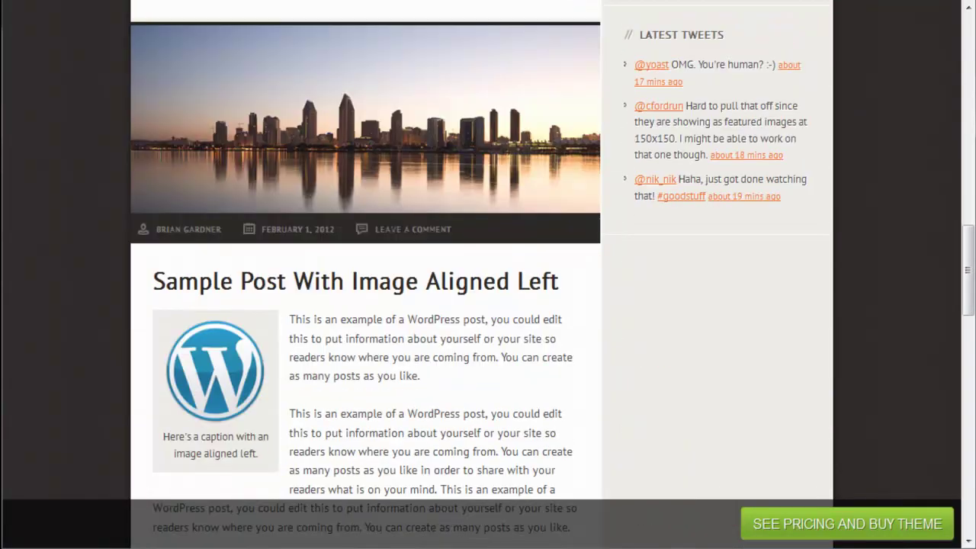
scroll(503, 285, down, 5)
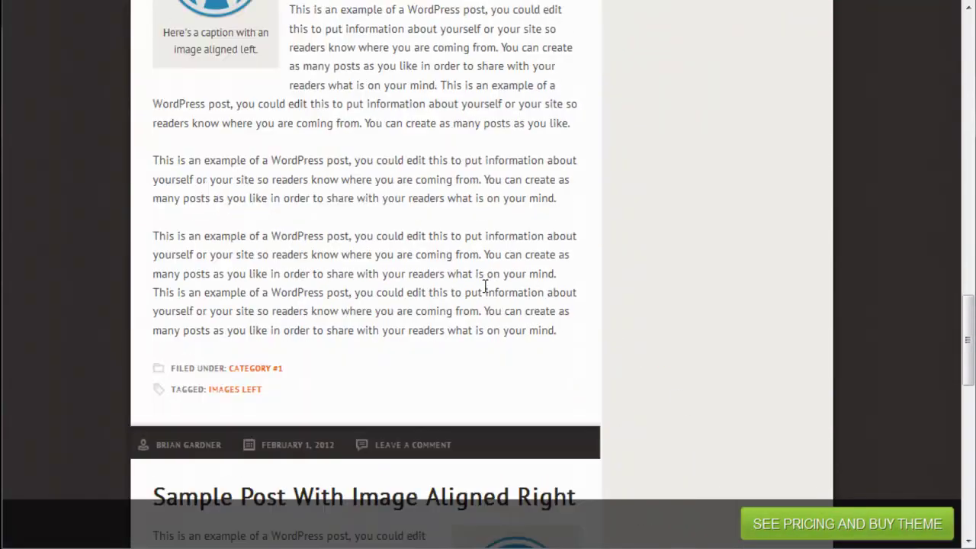
scroll(485, 285, down, 15)
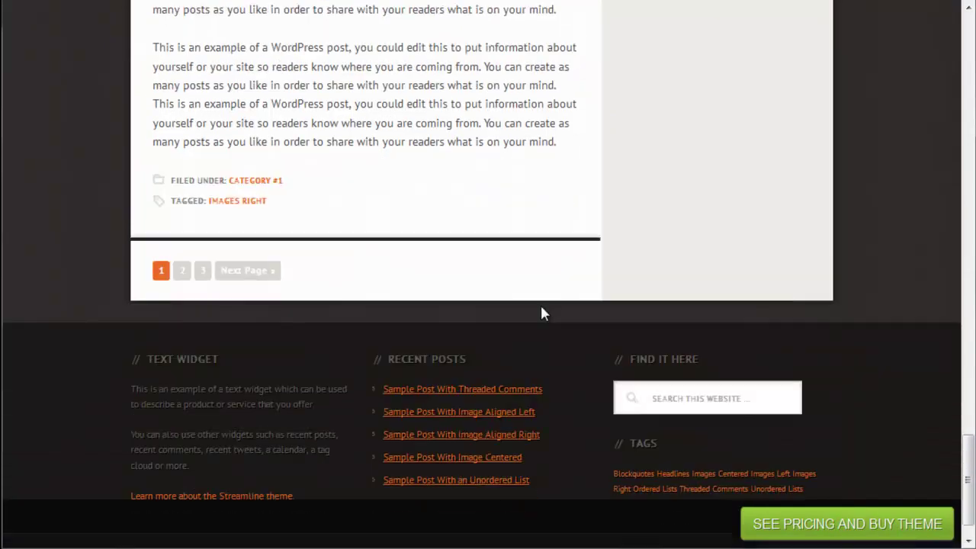
scroll(540, 309, down, 1)
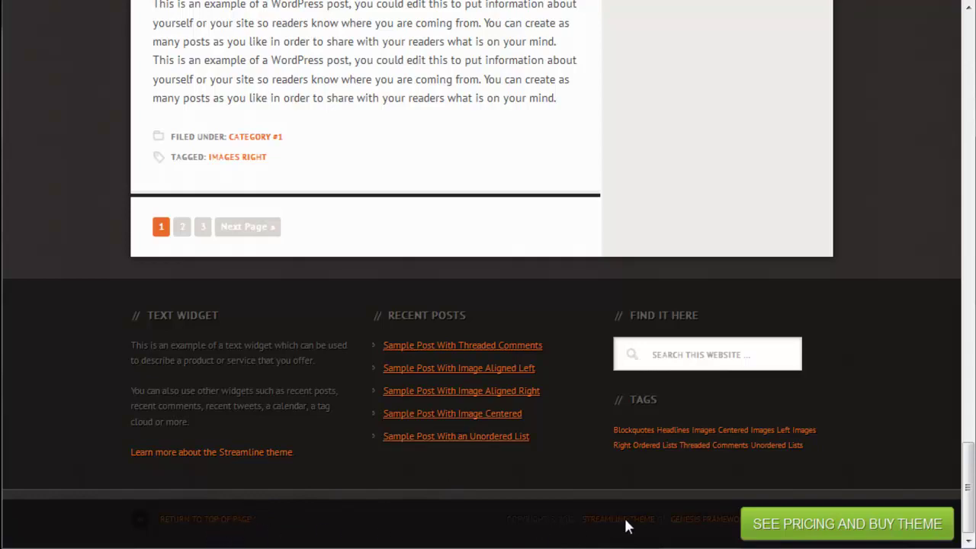
scroll(602, 514, up, 2)
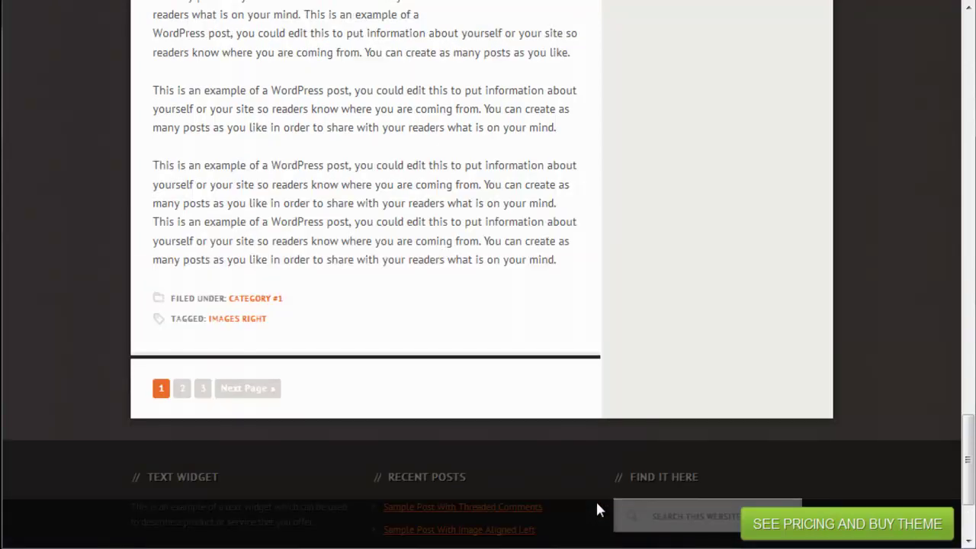
scroll(597, 505, up, 10)
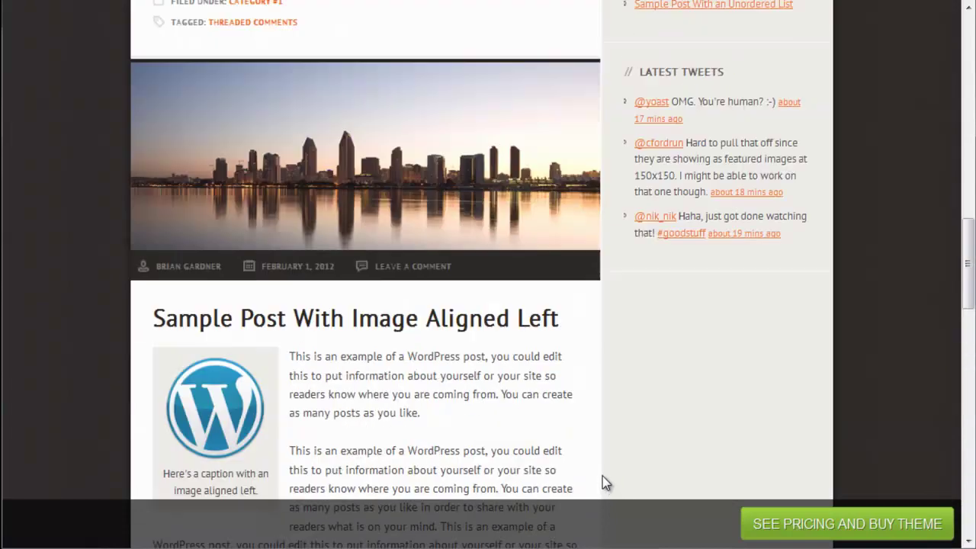
scroll(602, 477, up, 4)
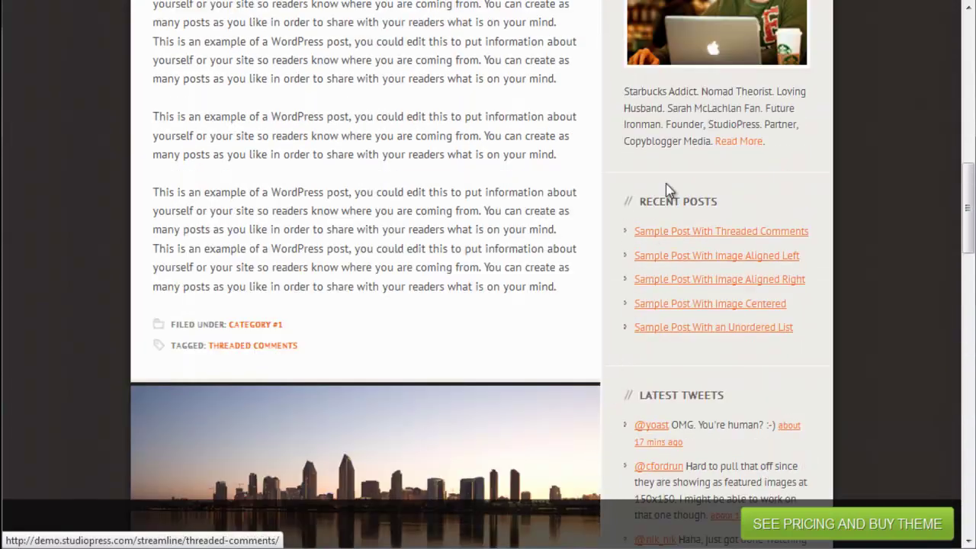
scroll(500, 312, up, 14)
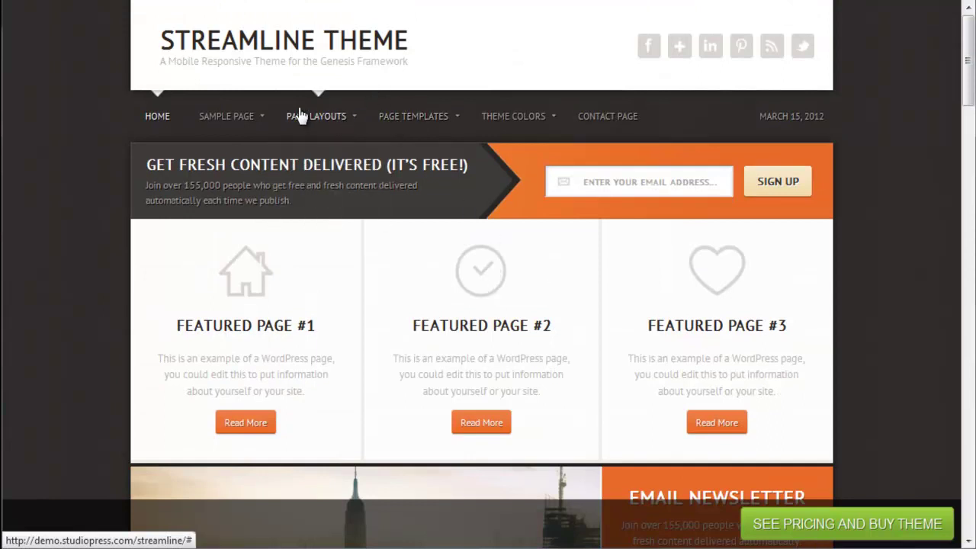
mouse_move(309, 120)
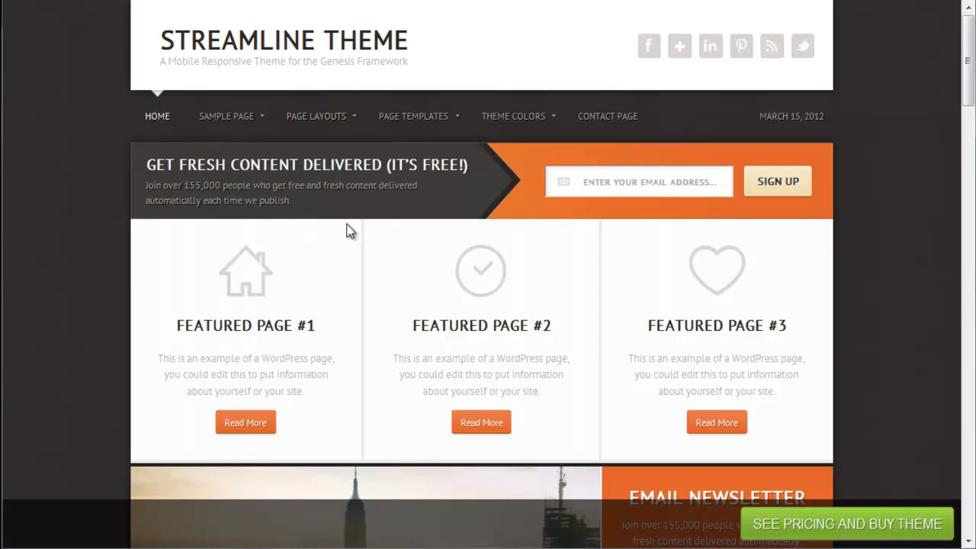
scroll(358, 266, down, 1)
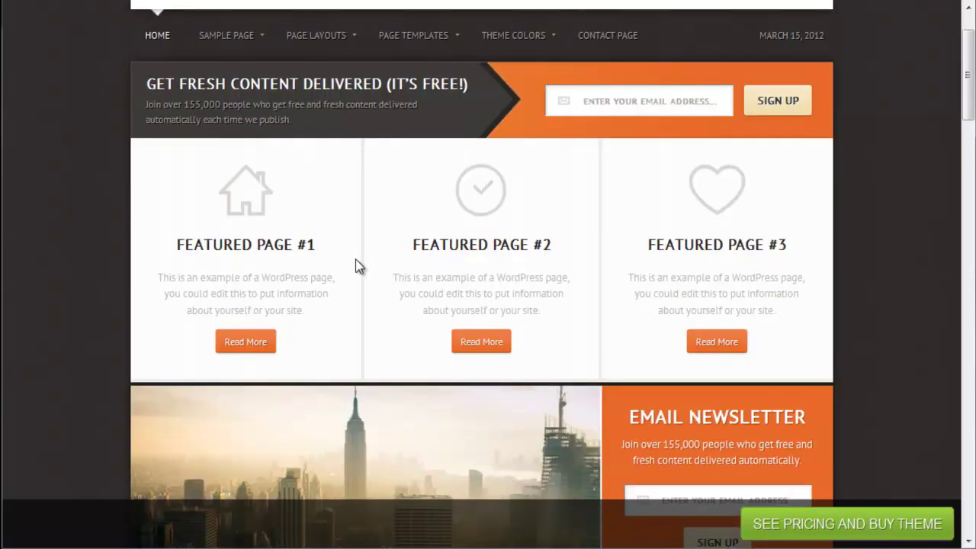
scroll(359, 265, up, 1)
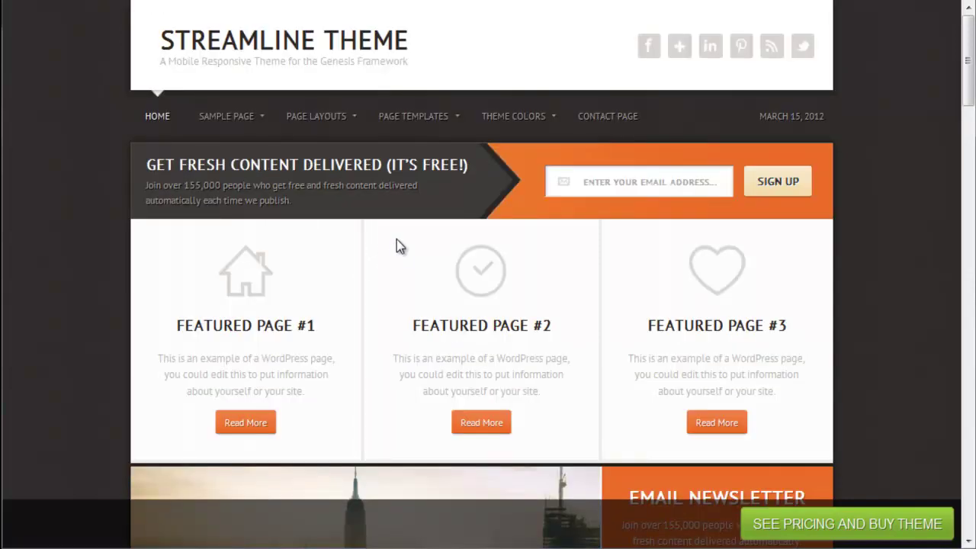
scroll(398, 239, down, 2)
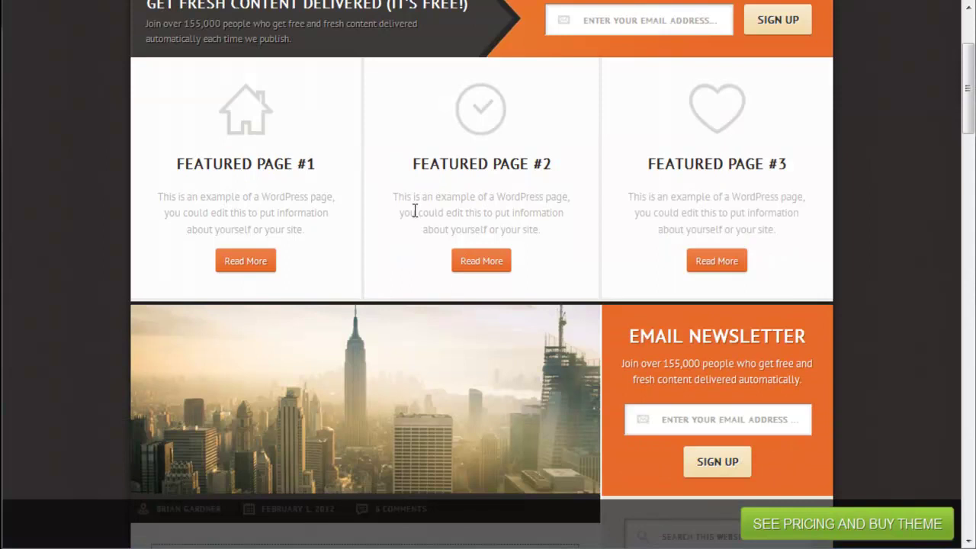
mouse_move(290, 545)
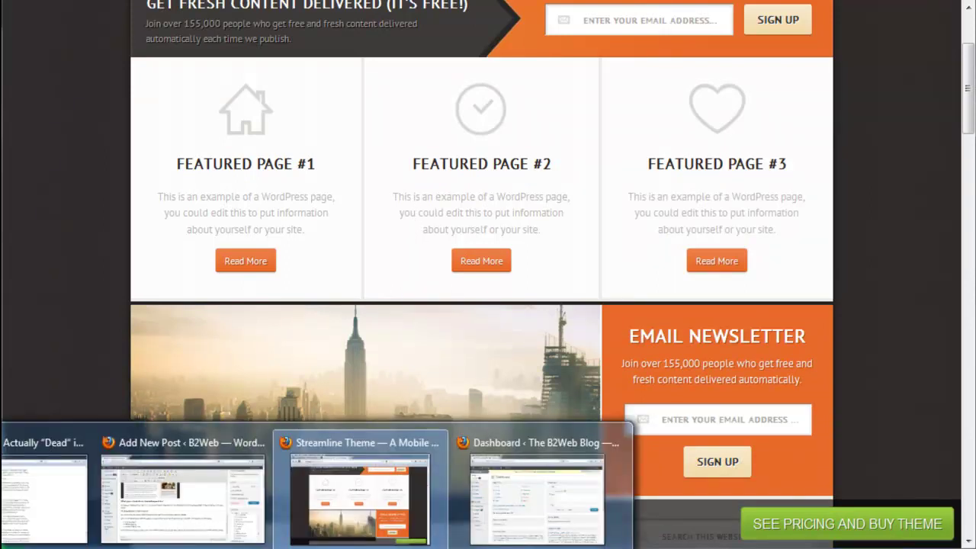
Step: Switch to the WordPress Dashboard window with its Right Now and QuickPress panels
click(537, 499)
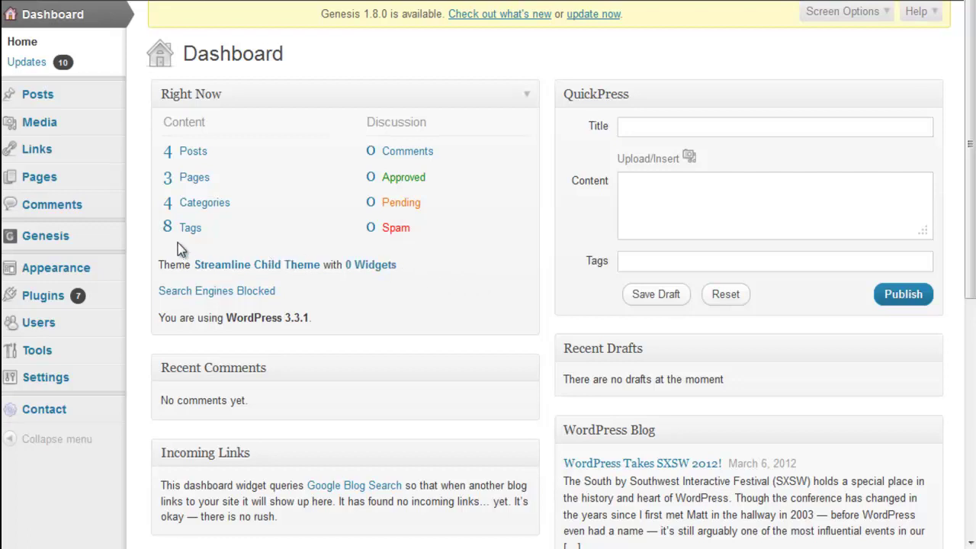
mouse_move(76, 243)
Step: Open the Widgets page from the Dashboard's '0 Widgets' link
mouse_move(76, 273)
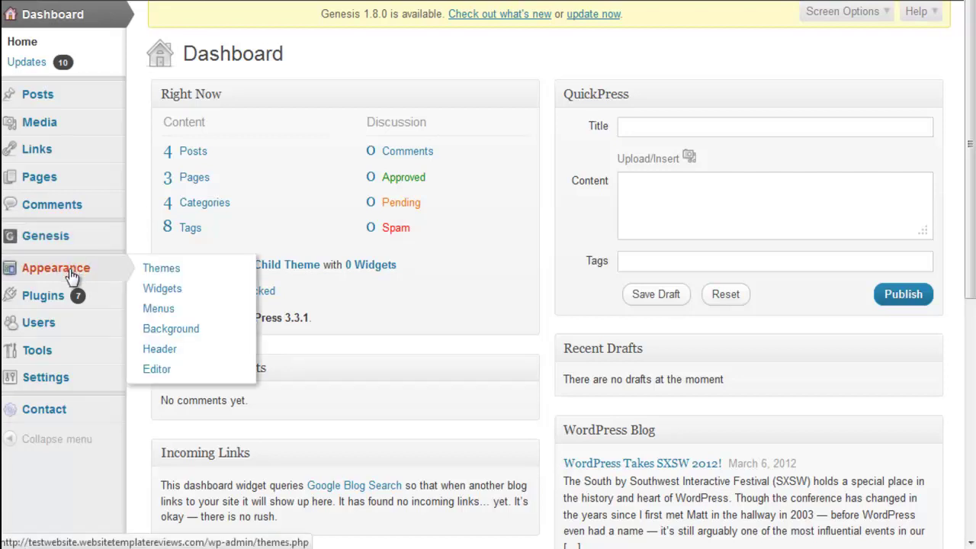
click(365, 270)
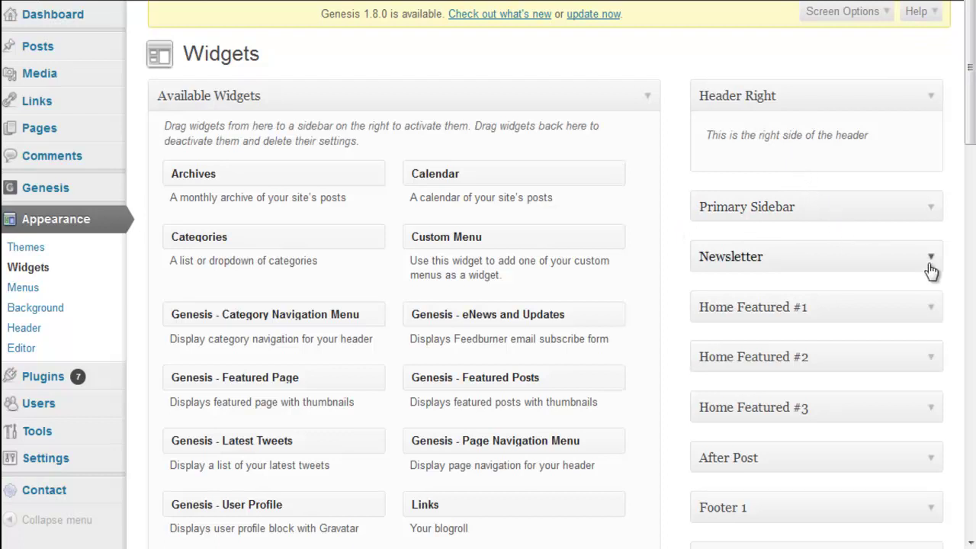
Step: Switch back to the Streamline Theme demo window showing the signup banner and Featured Pages
mouse_move(320, 548)
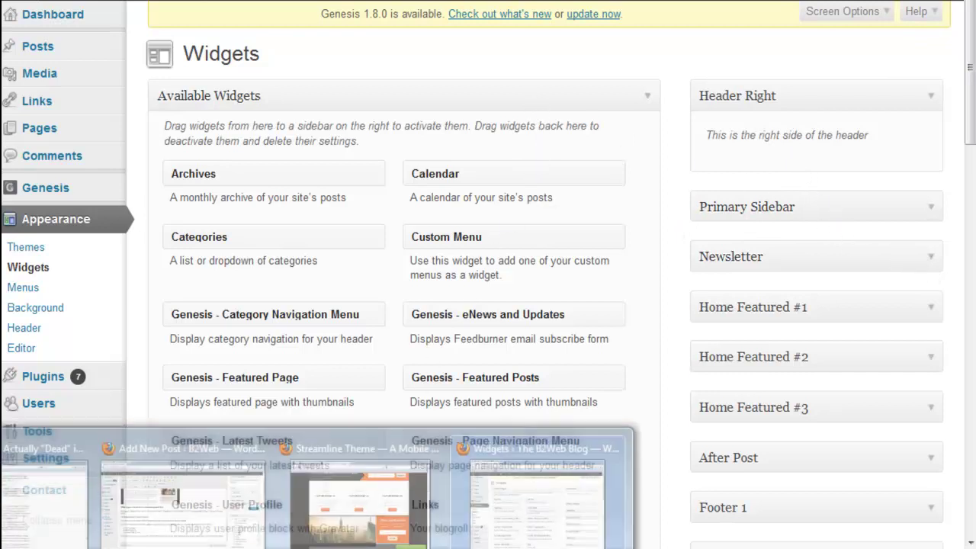
click(358, 504)
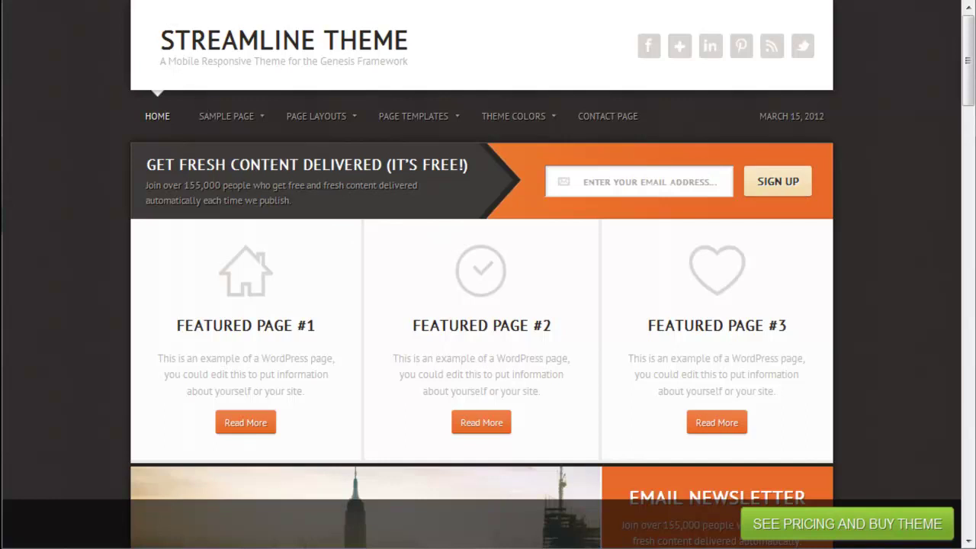
Step: Drag Genesis - eNews and Updates into the expanded Newsletter area and collapse its settings
mouse_move(342, 542)
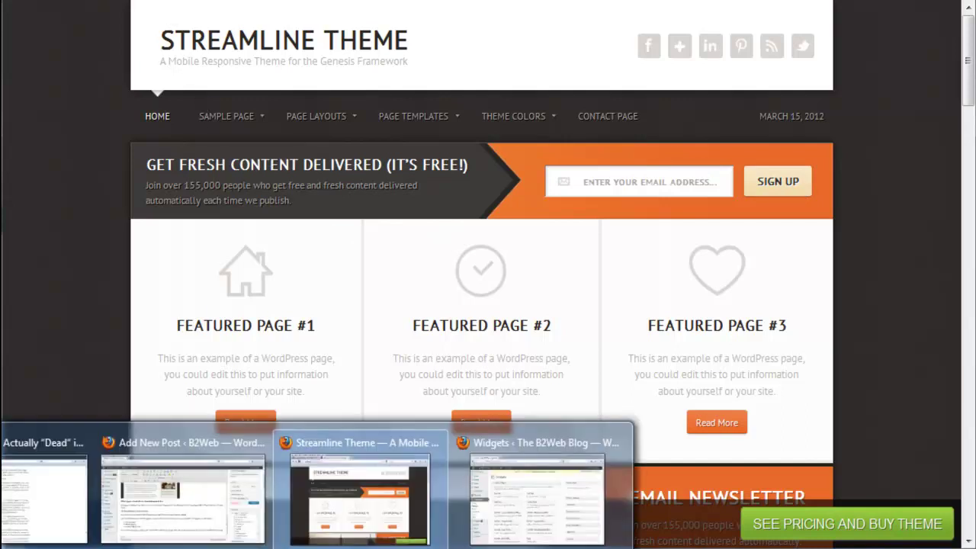
click(479, 496)
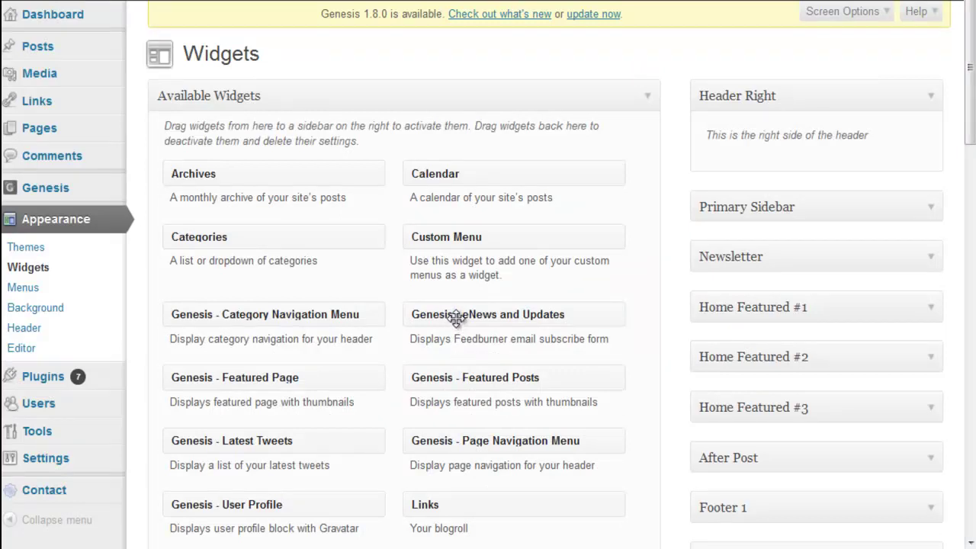
click(930, 259)
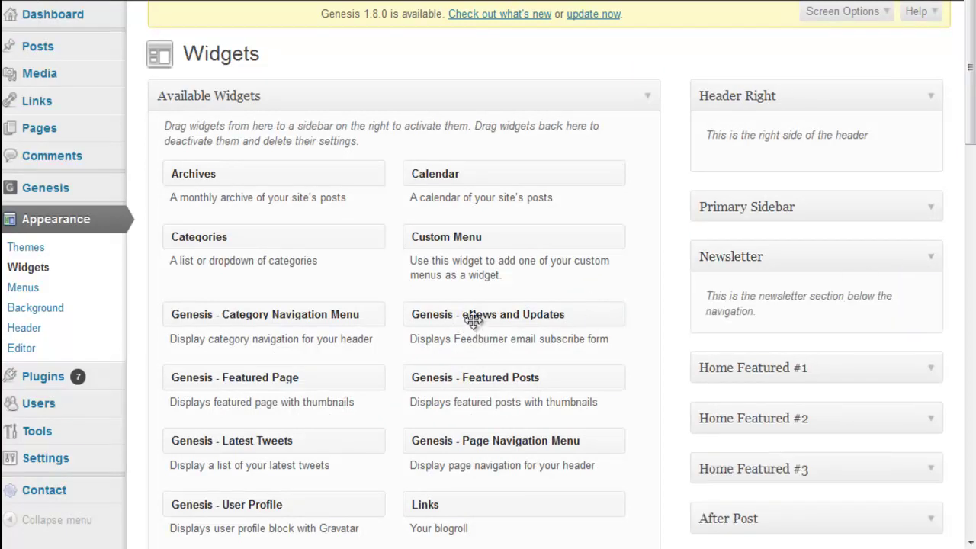
drag(480, 313, 739, 306)
scroll(739, 306, down, 5)
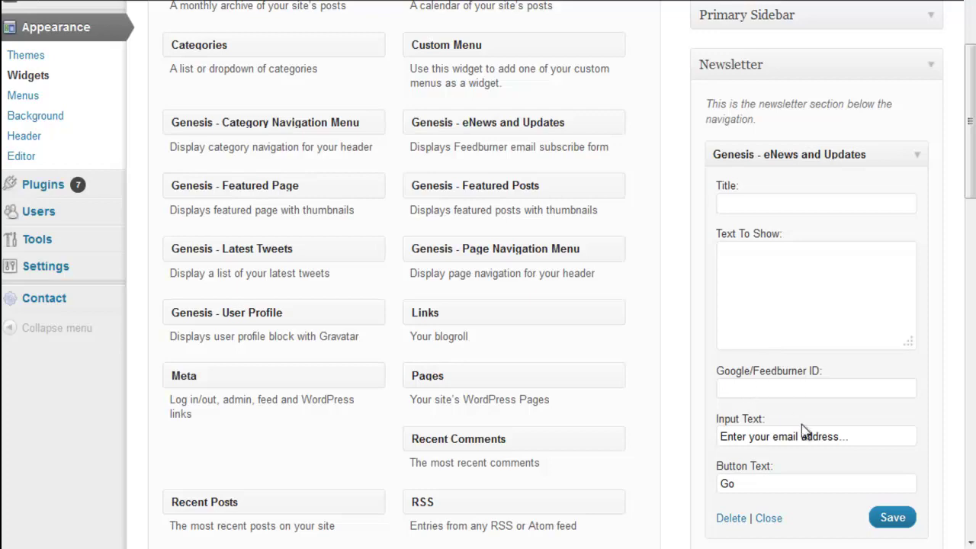
scroll(779, 404, up, 3)
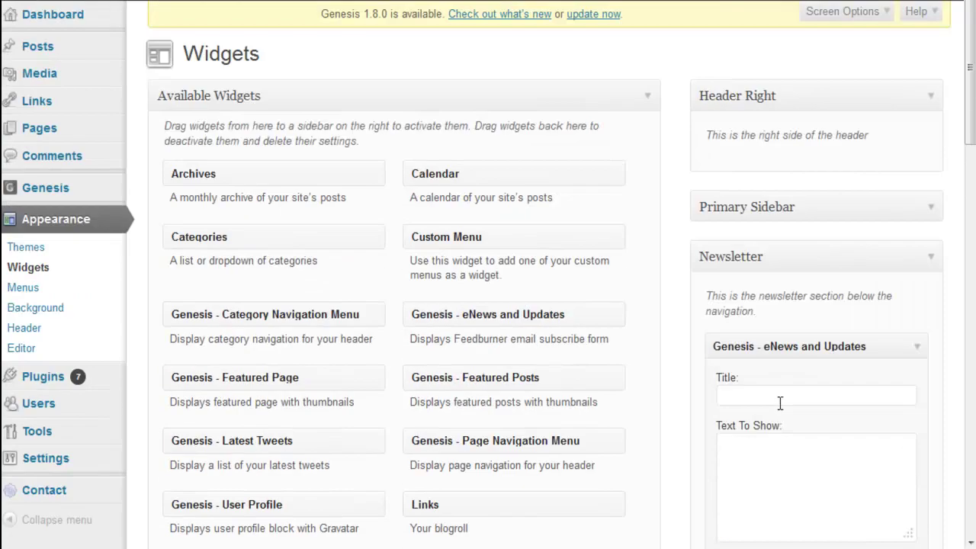
click(916, 347)
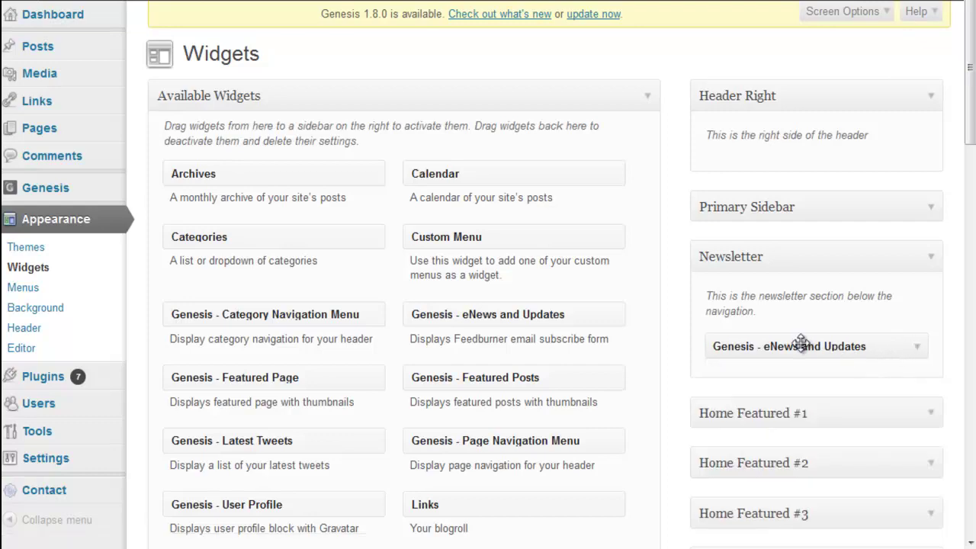
scroll(762, 320, down, 3)
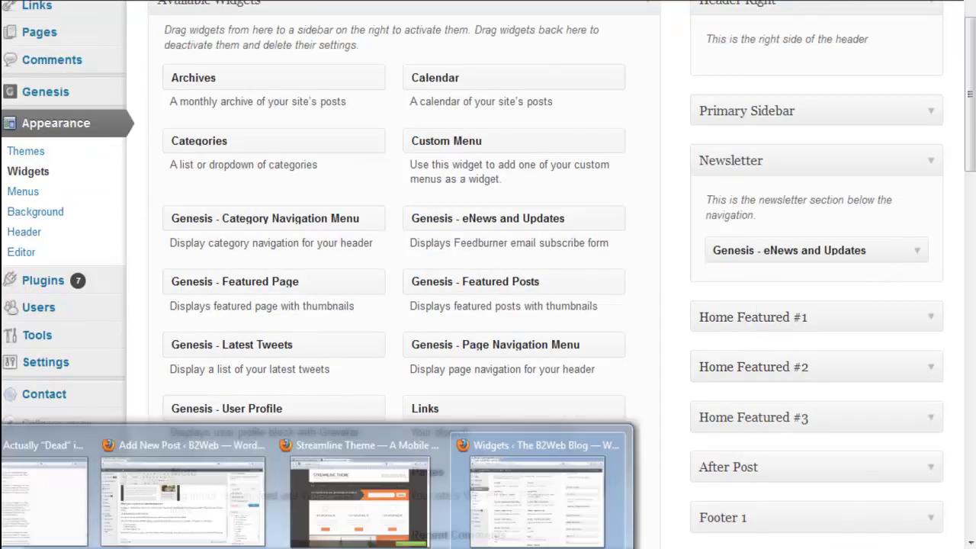
click(358, 496)
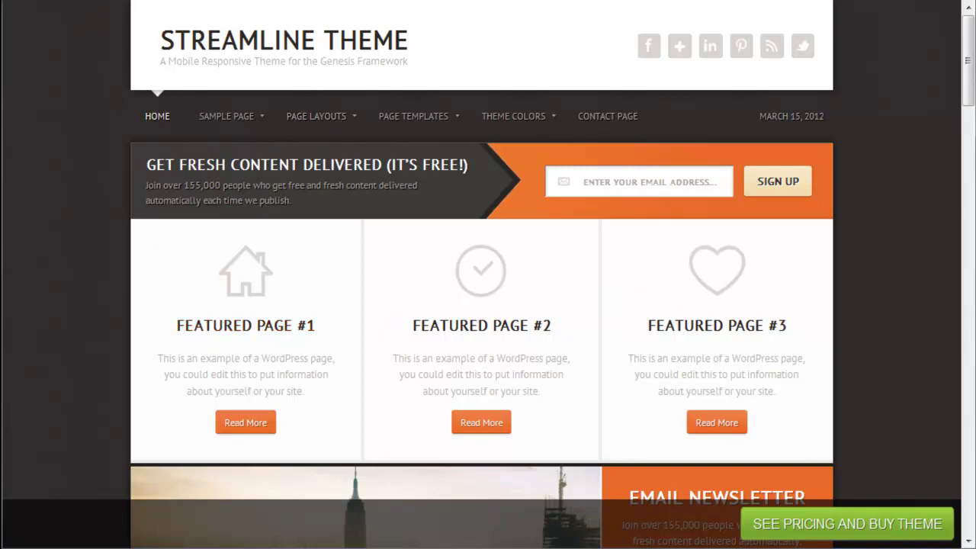
click(526, 488)
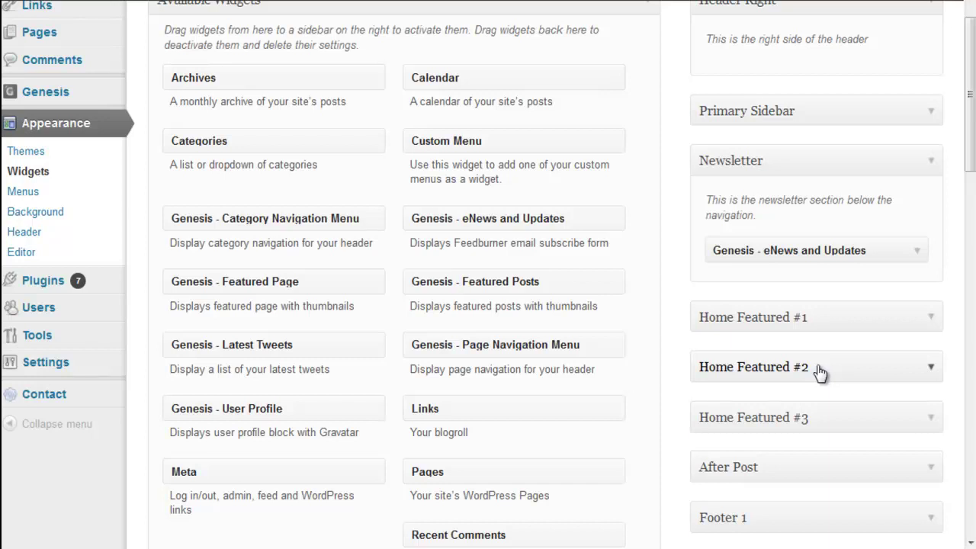
Step: Scroll down the Widgets page past the Newsletter area holding the eNews widget
scroll(819, 372, down, 2)
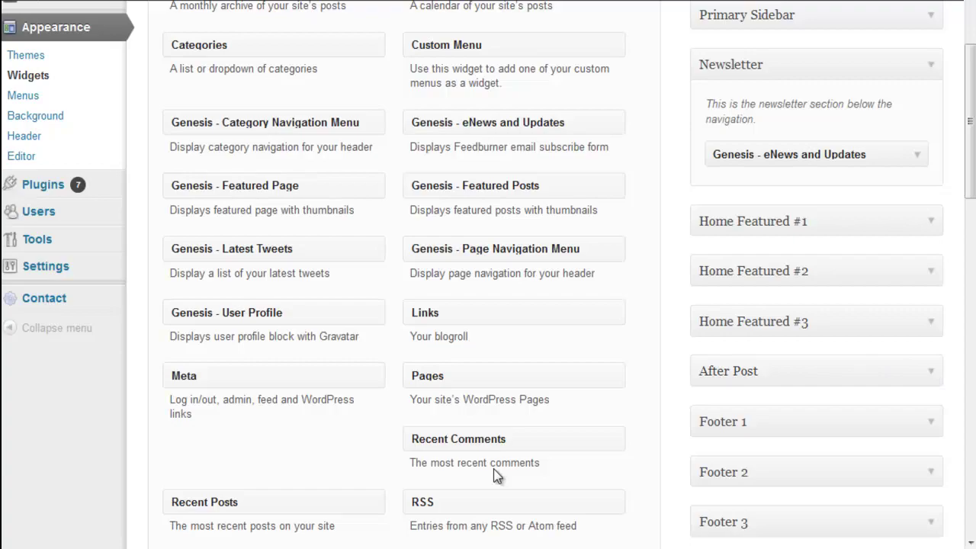
Step: In the Streamline demo, open 'Sample Post With Threaded Comments' and scroll to its After Post area and back
click(352, 507)
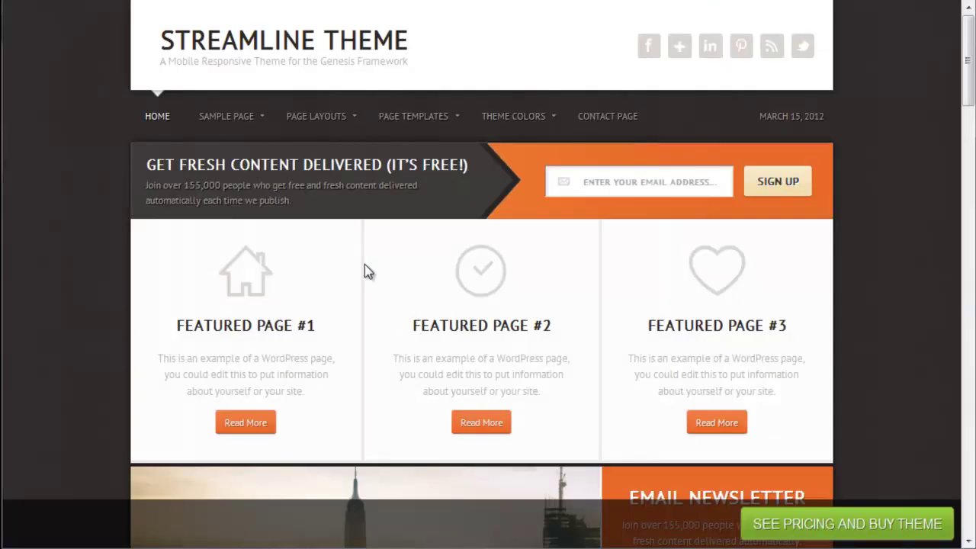
scroll(283, 305, down, 4)
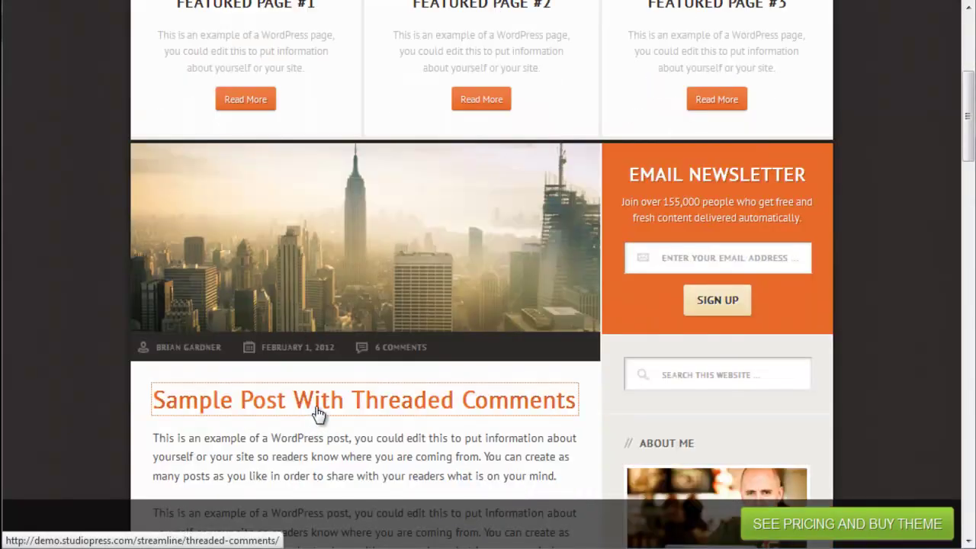
click(402, 394)
scroll(400, 390, down, 7)
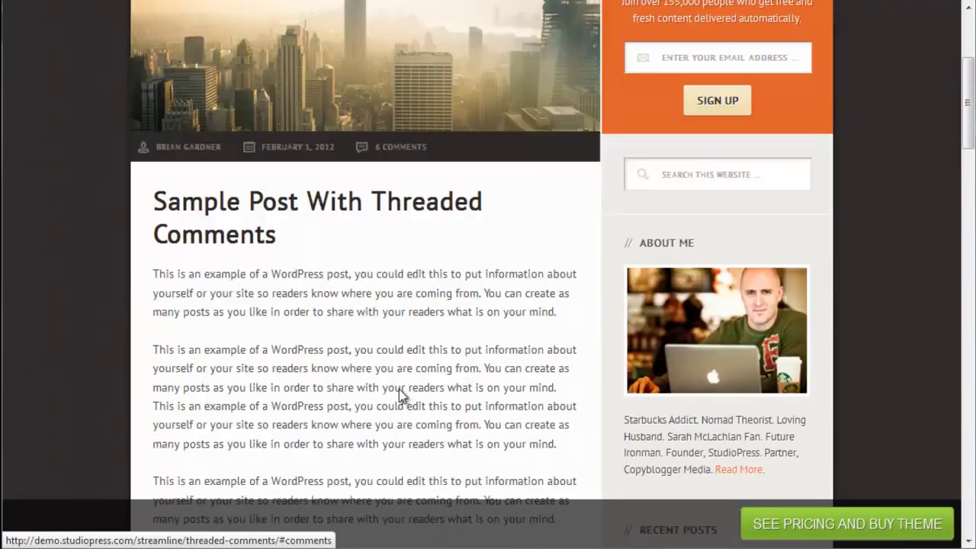
scroll(402, 396, down, 1)
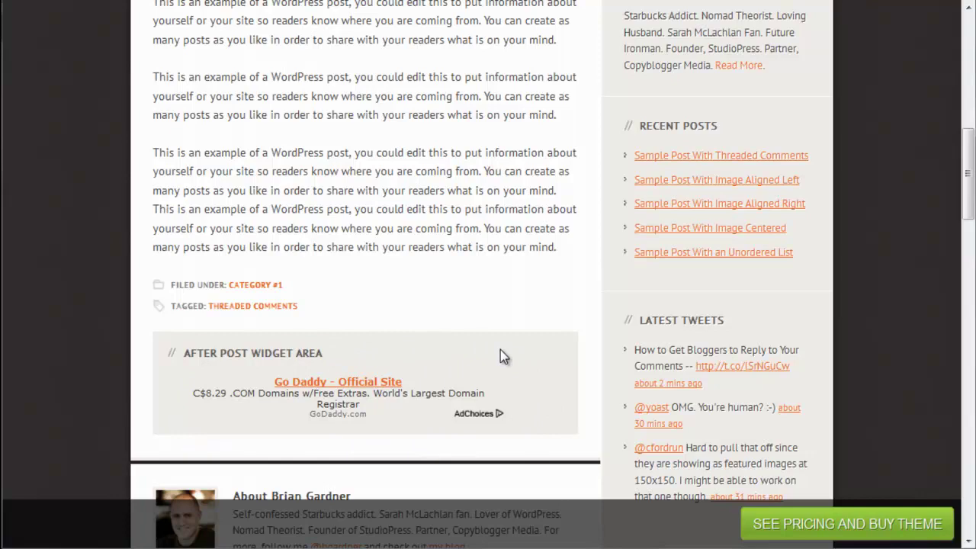
scroll(500, 356, up, 1)
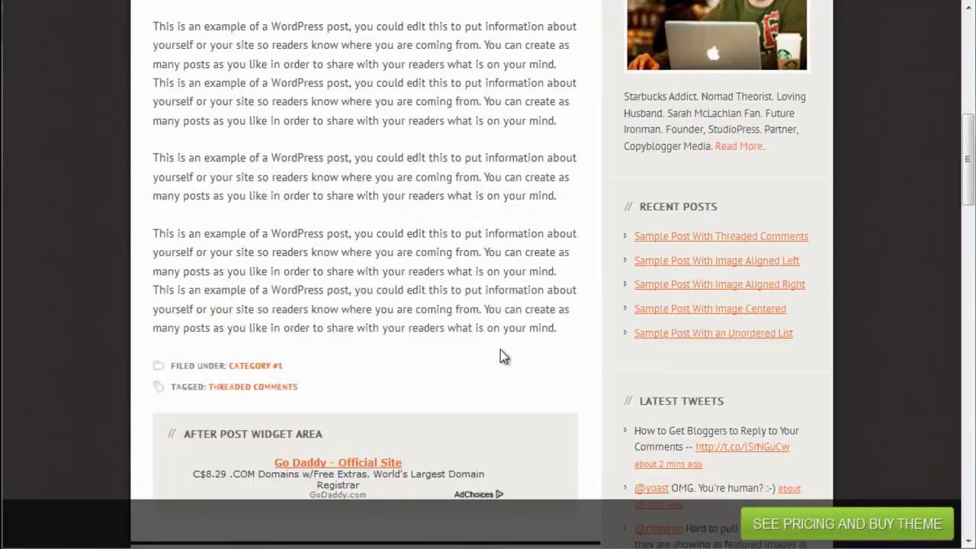
scroll(500, 356, down, 1)
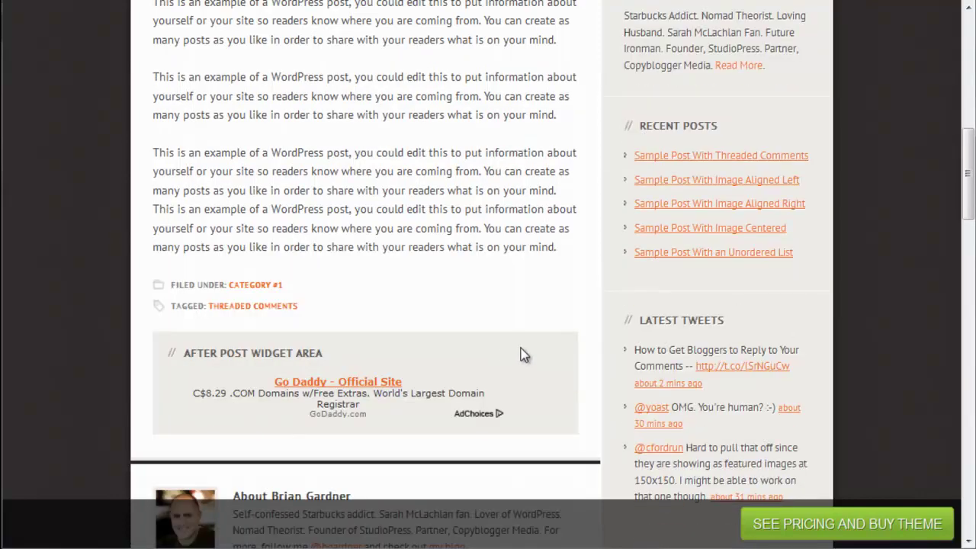
scroll(521, 354, up, 15)
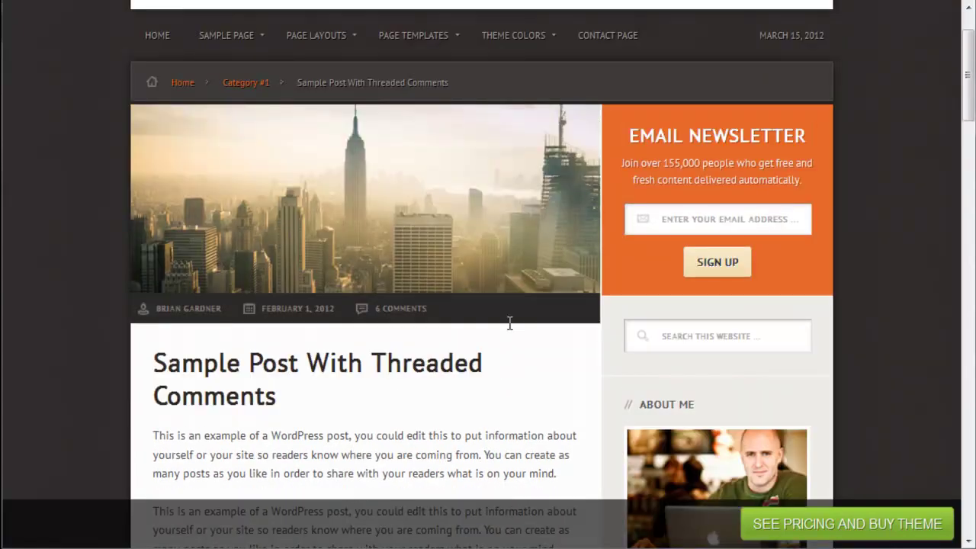
Step: Return to the Widgets page and choose Posts > Add New
mouse_move(278, 545)
click(544, 488)
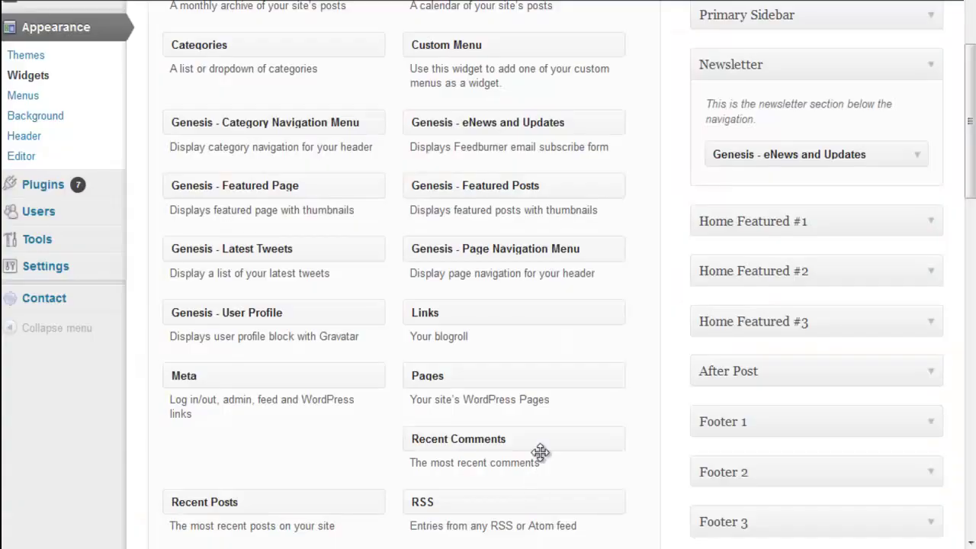
scroll(648, 404, down, 1)
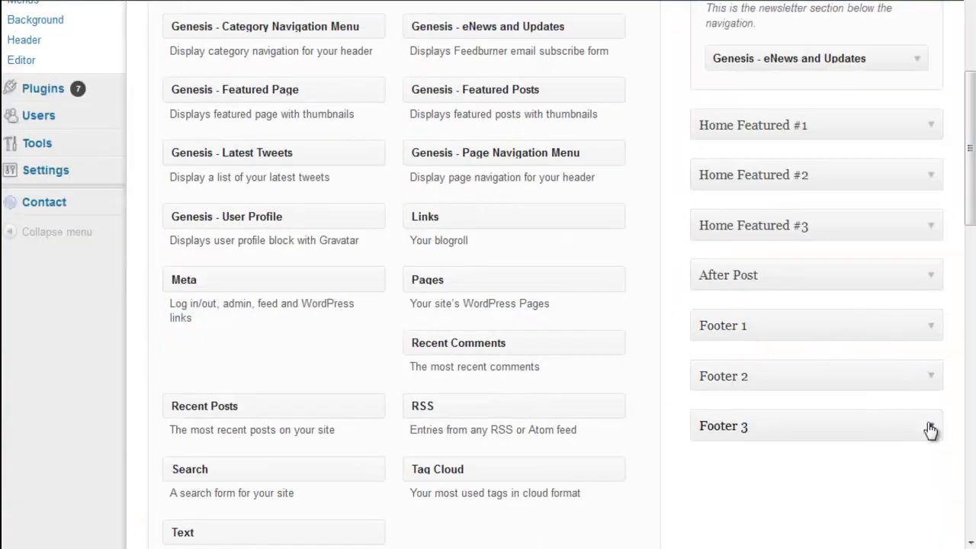
scroll(665, 495, up, 3)
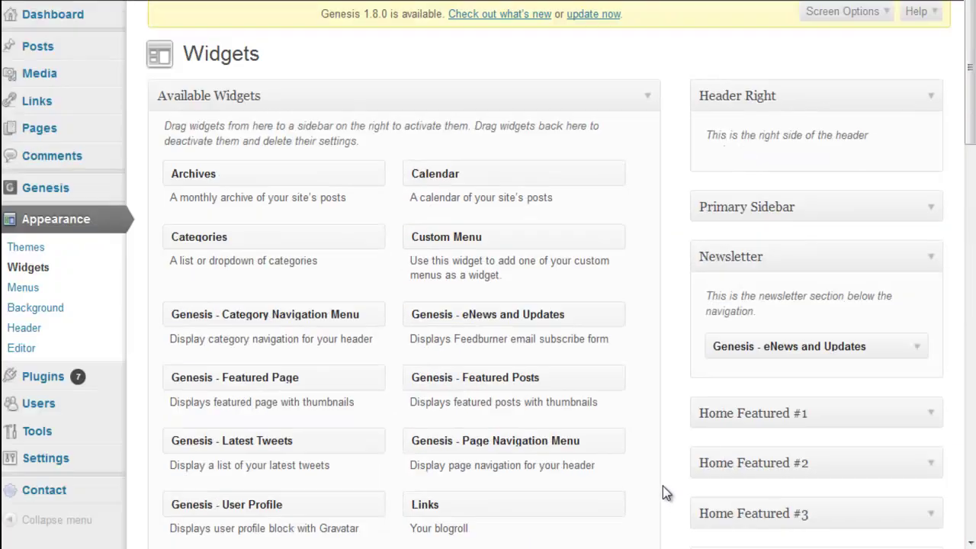
mouse_move(66, 51)
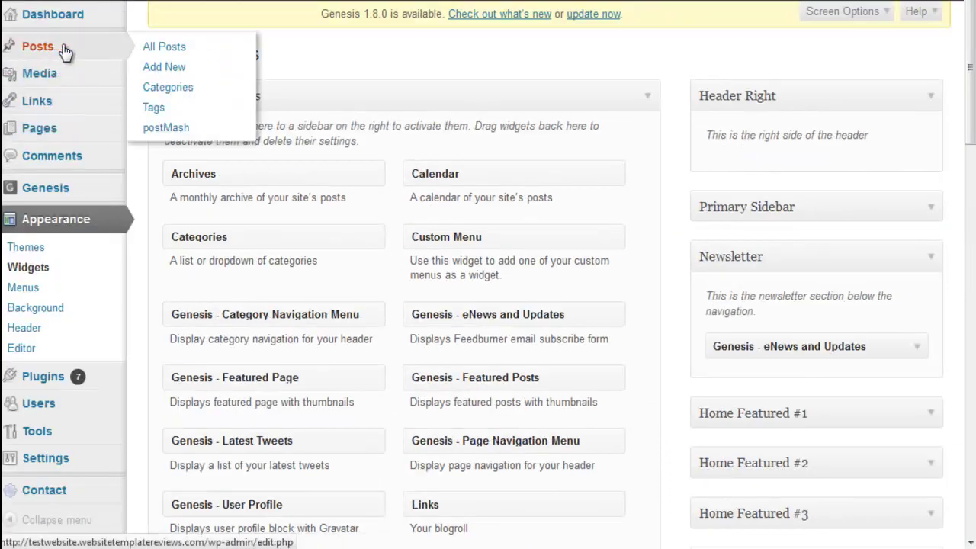
click(156, 69)
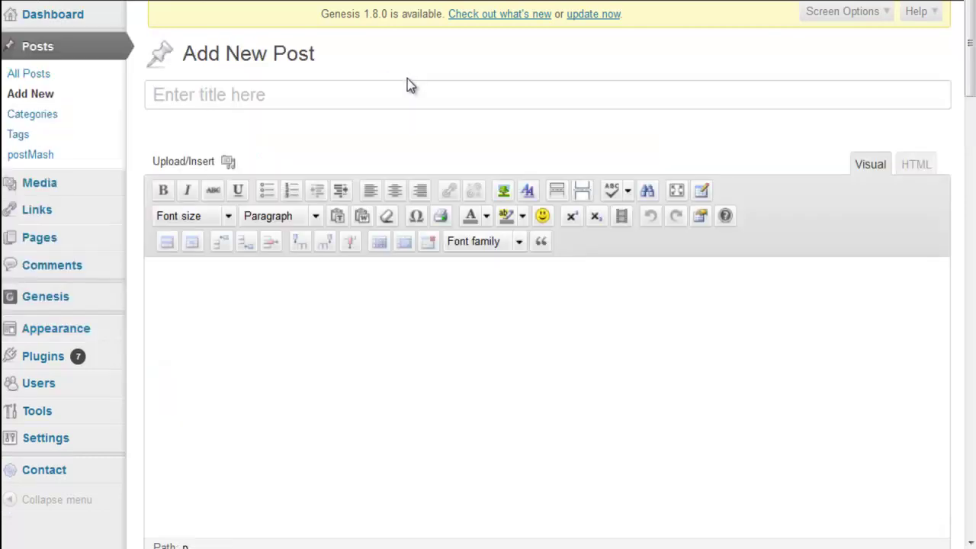
Step: Scroll through the blank post's Genesis SEO, Layout, Publish, Categories, Tags and Featured Image boxes, then back up
scroll(407, 83, down, 4)
scroll(469, 154, down, 3)
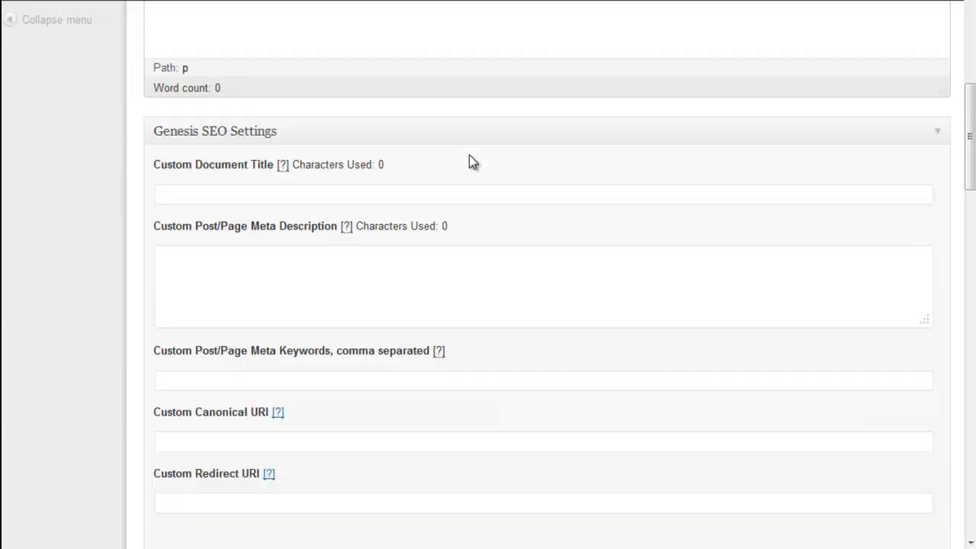
scroll(476, 236, down, 9)
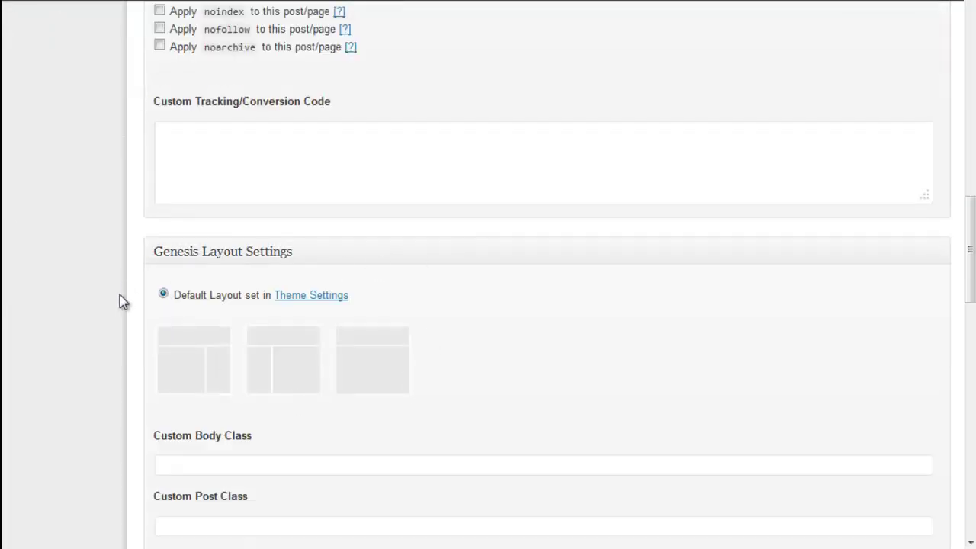
scroll(534, 257, down, 1)
scroll(534, 257, down, 6)
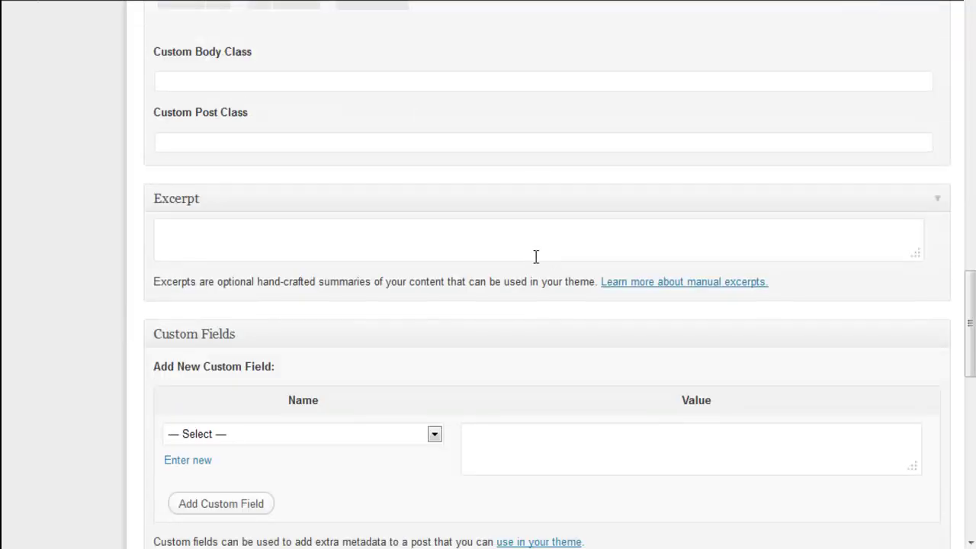
scroll(538, 262, down, 3)
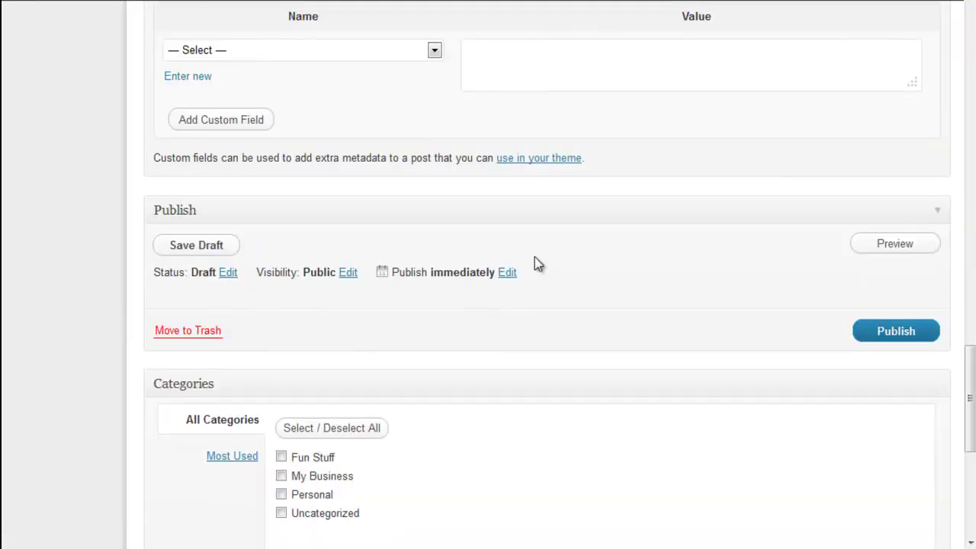
scroll(535, 257, down, 3)
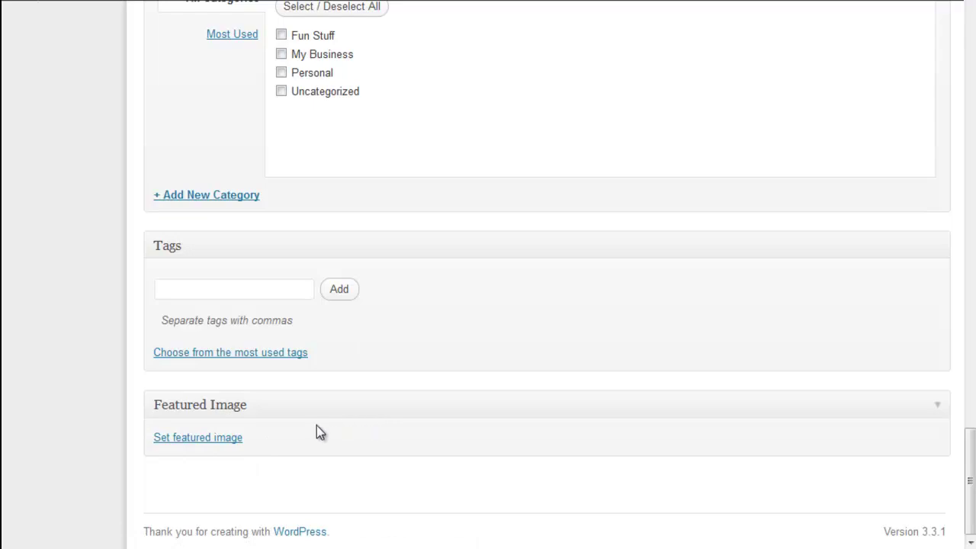
scroll(316, 426, up, 15)
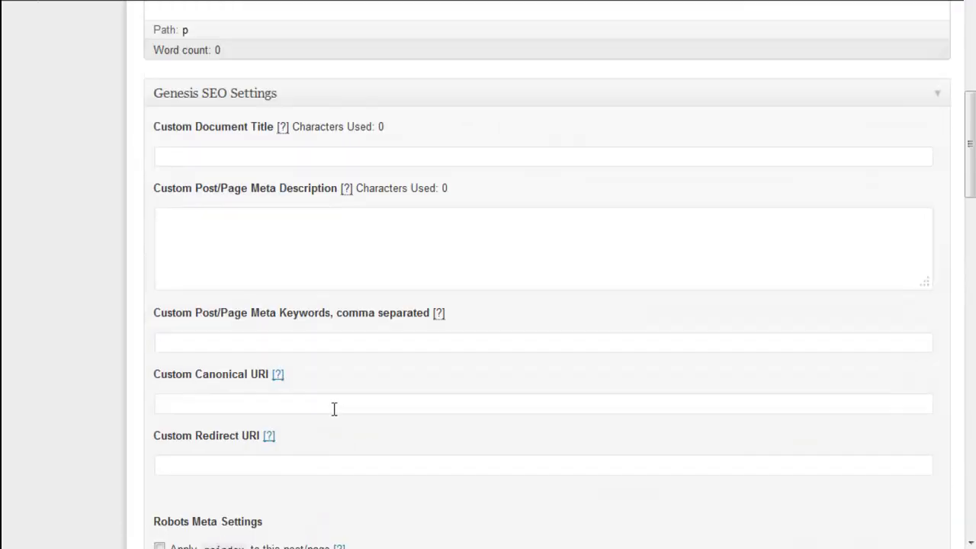
scroll(334, 409, up, 10)
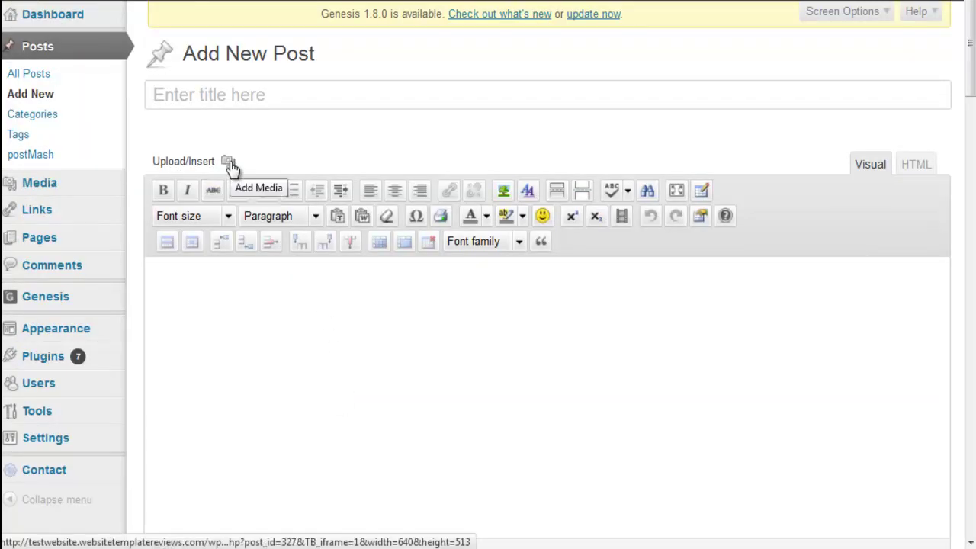